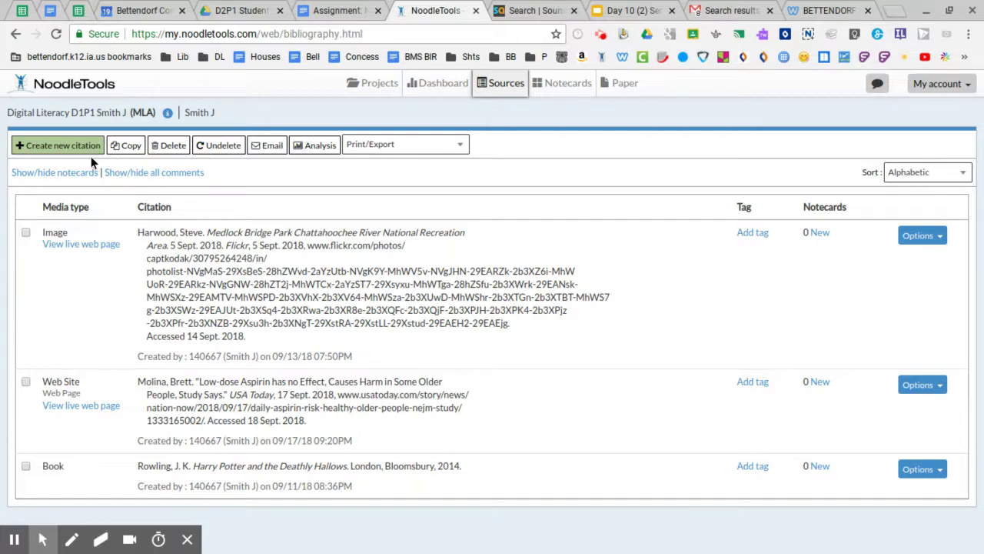
Create a new citation for an online audio clip accessed through a database.
left_click(66, 153)
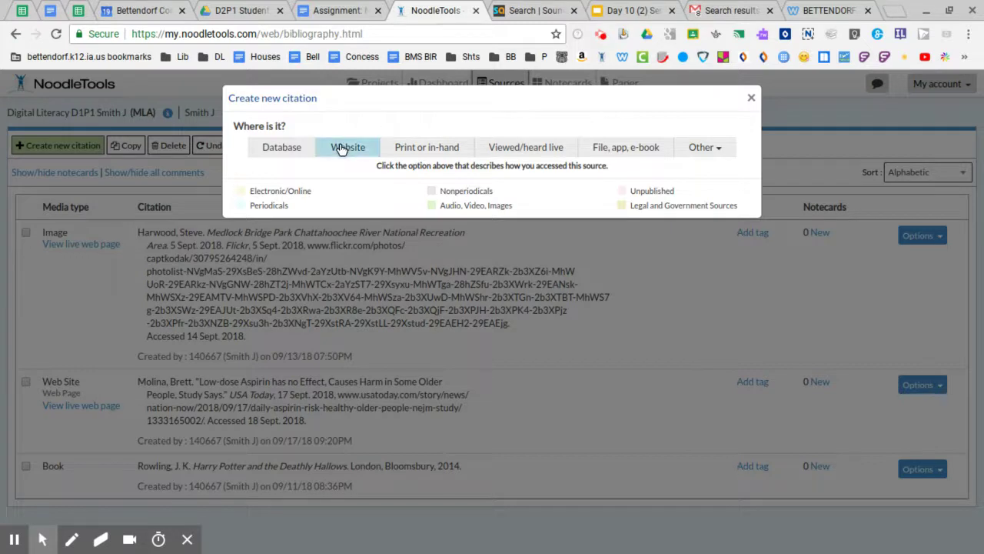
left_click(294, 155)
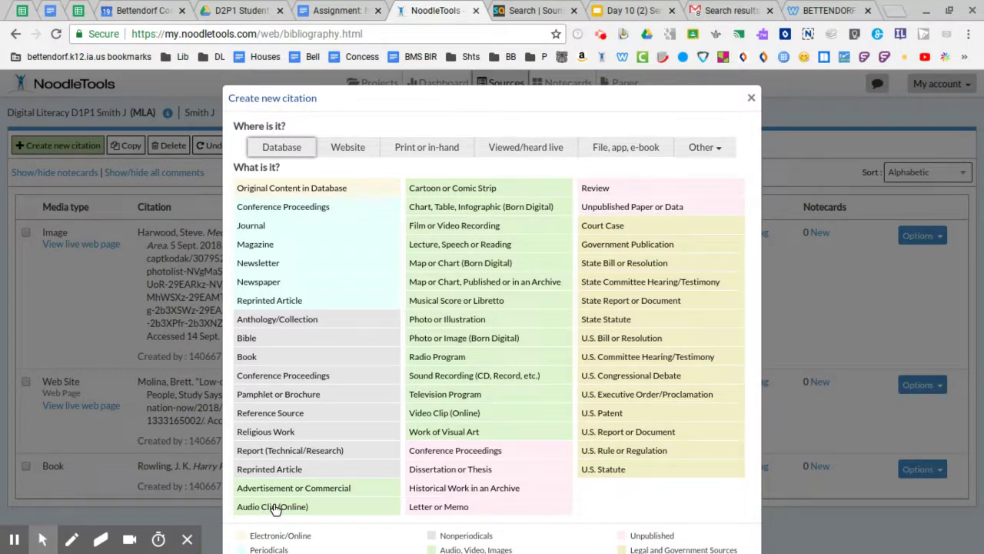
left_click(355, 148)
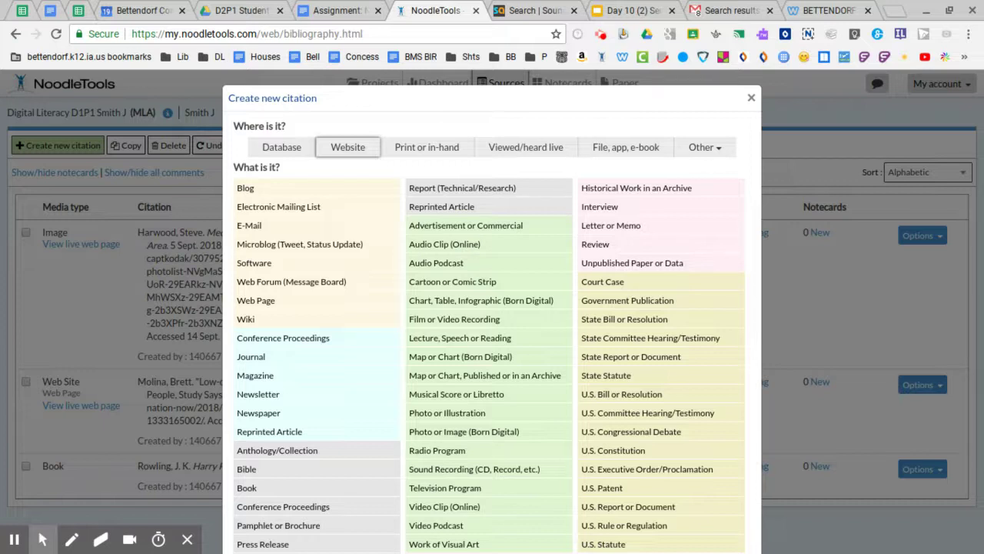
left_click(284, 153)
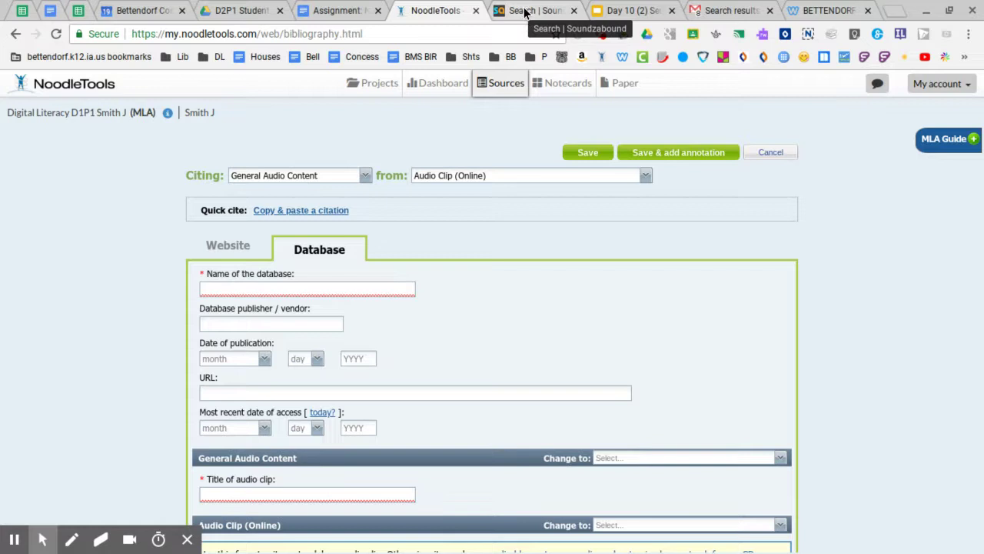
Look at the Soundzabound track list and compare the Website and Database versions of the audio clip citation form.
left_click(526, 12)
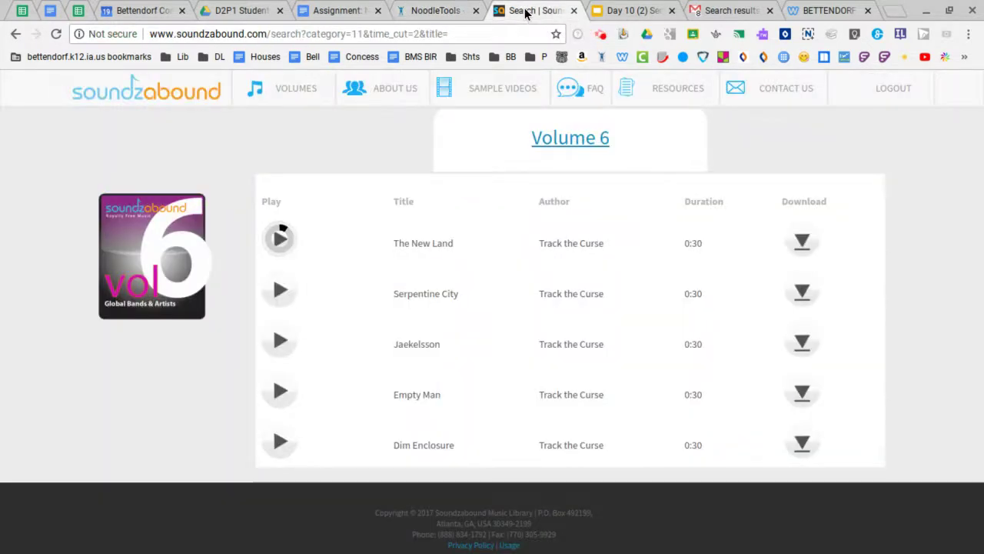
left_click(433, 14)
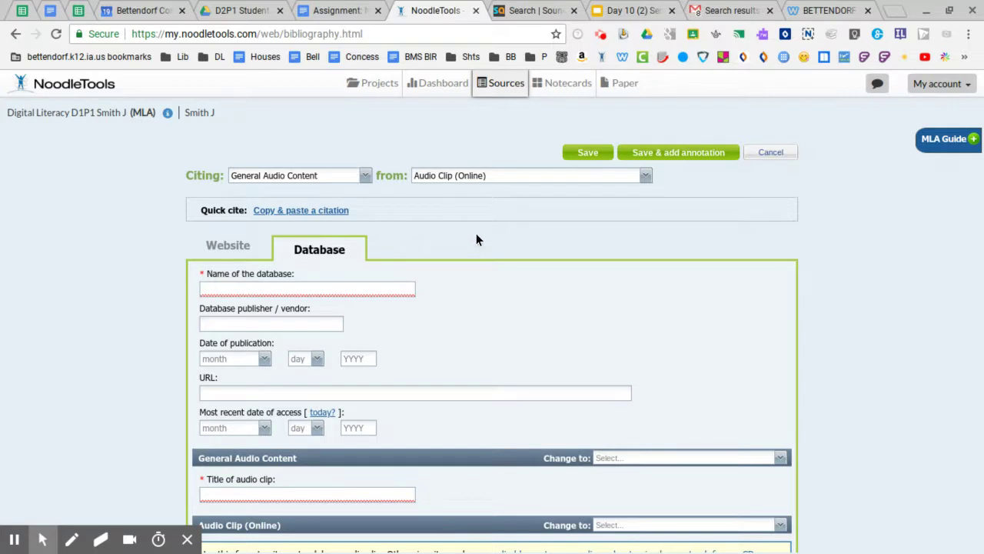
left_click(232, 250)
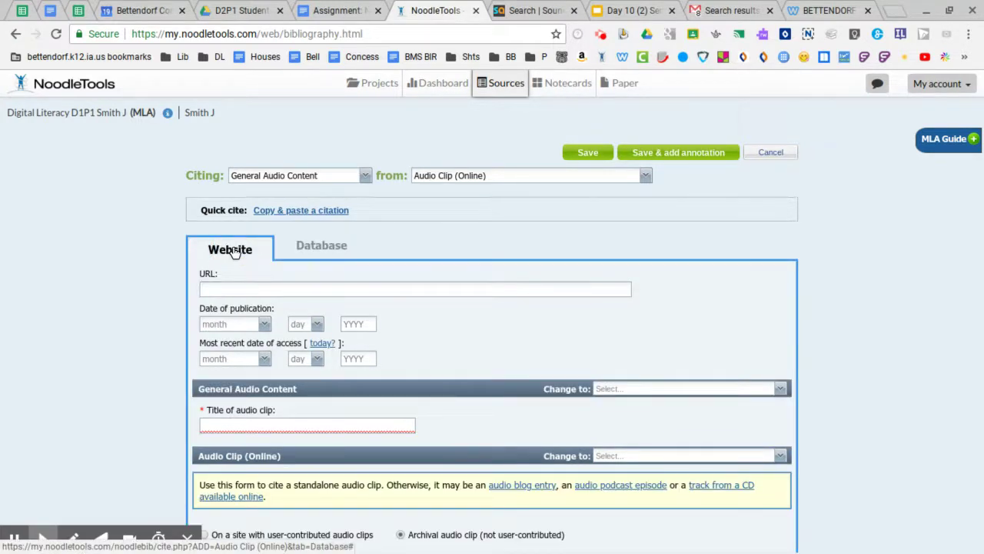
left_click(313, 255)
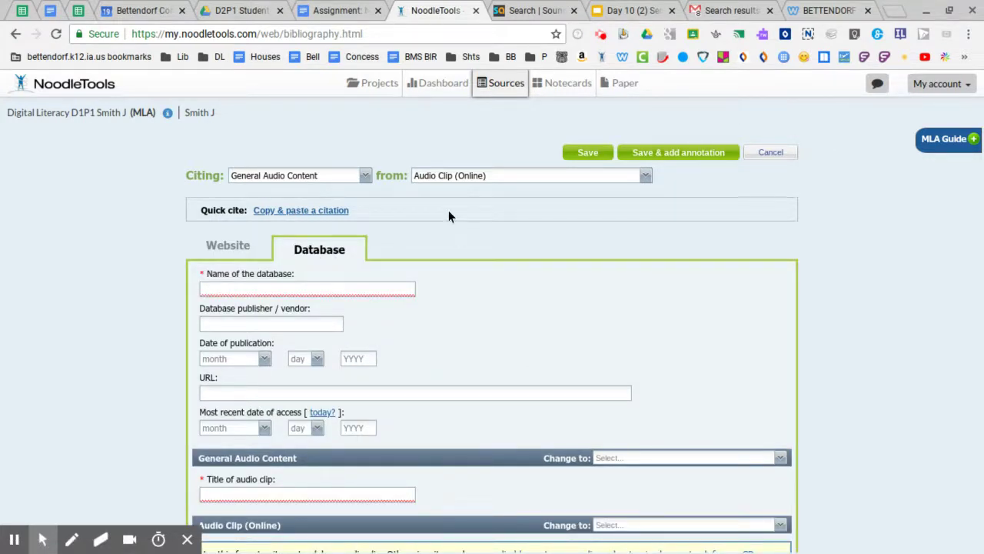
Enter "Sounzabound" as the name of the database.
left_click(303, 288)
type("Sou")
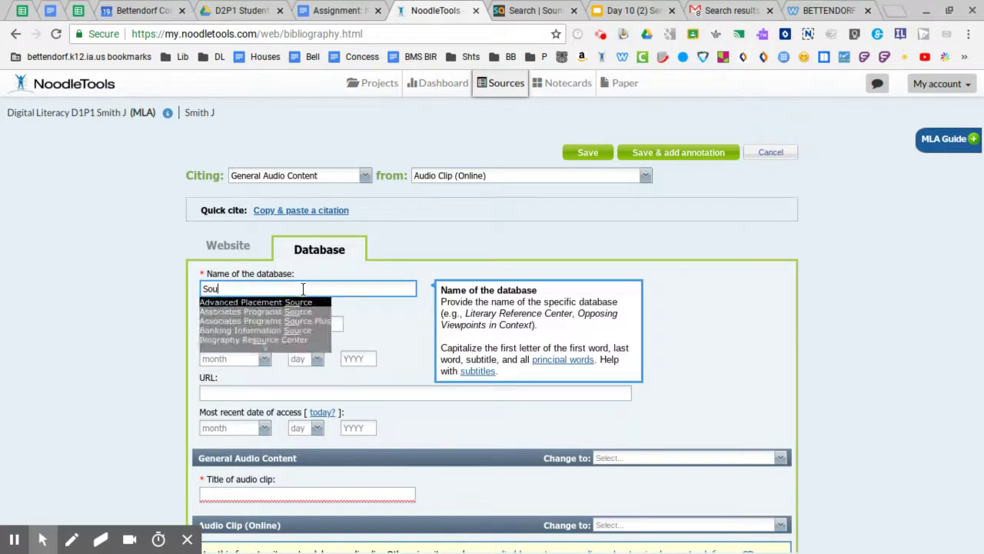
type("nzabound")
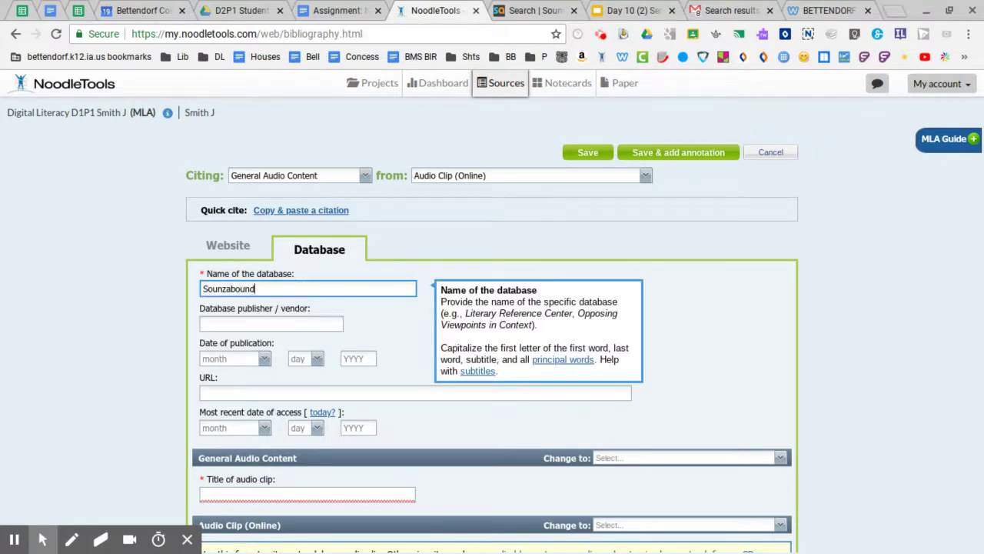
Copy "Soundzabound Music Library" from the Soundzabound page's copyright line into the citation's database publisher / vendor.
left_click(303, 322)
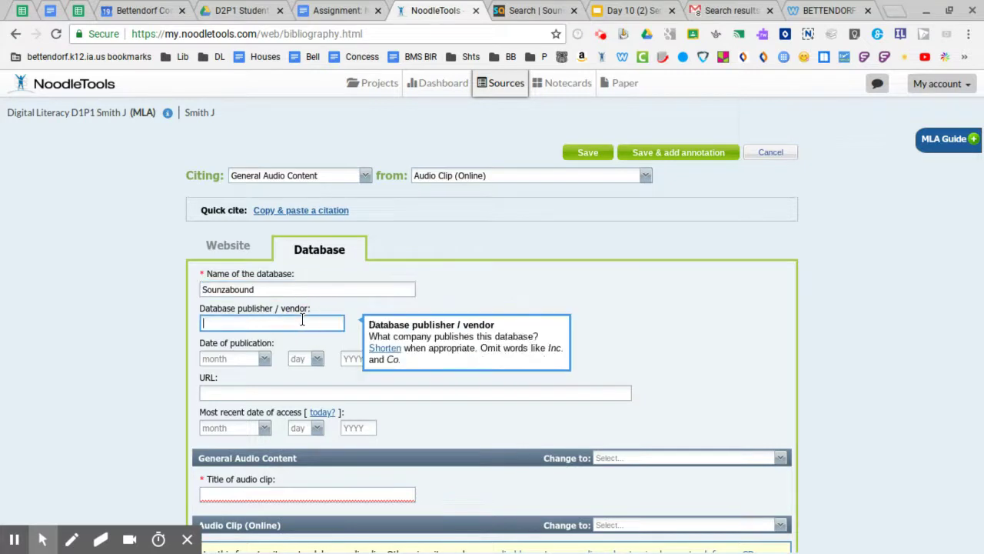
left_click(521, 14)
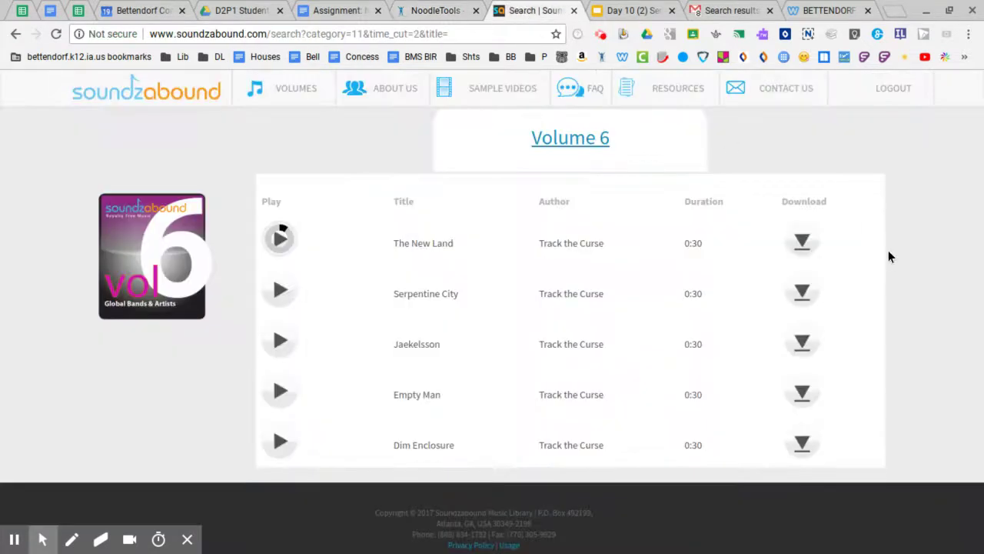
scroll(899, 308, "down", 1)
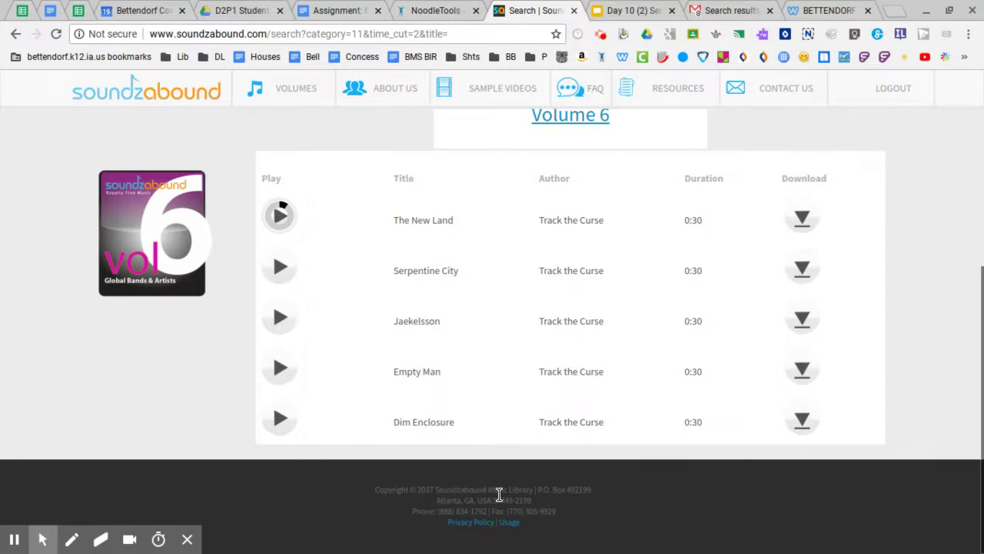
left_click_drag(534, 490, 435, 490)
key("ctrl+c")
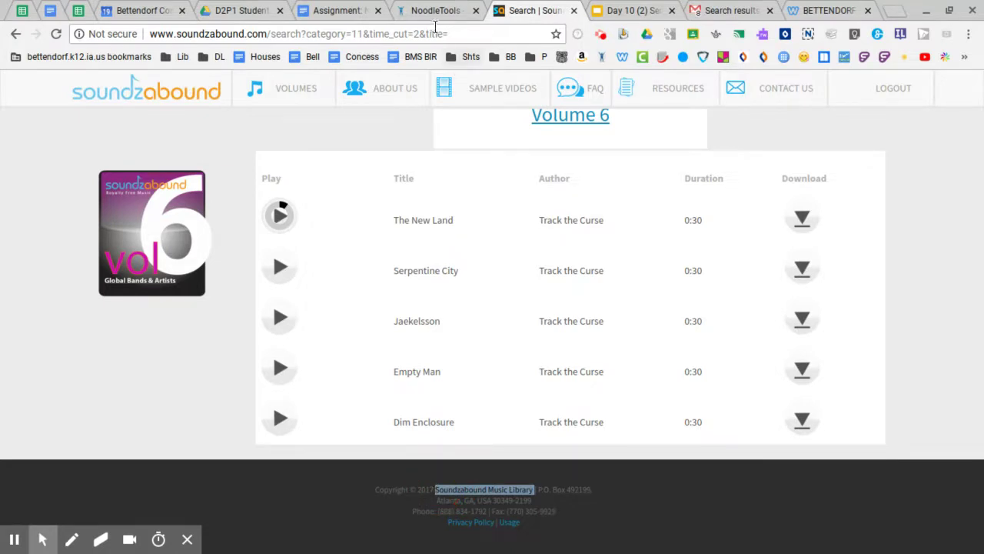
left_click(435, 10)
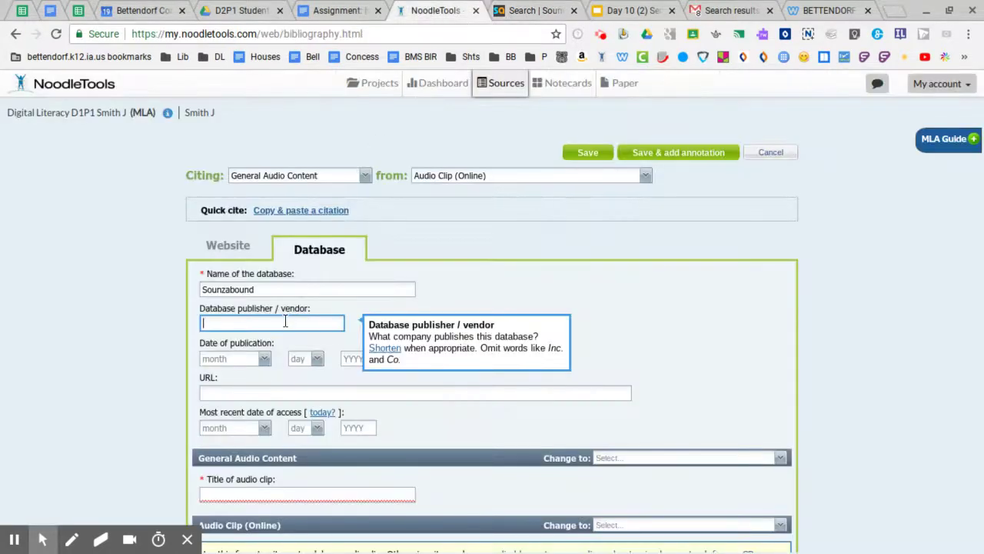
key("ctrl+v")
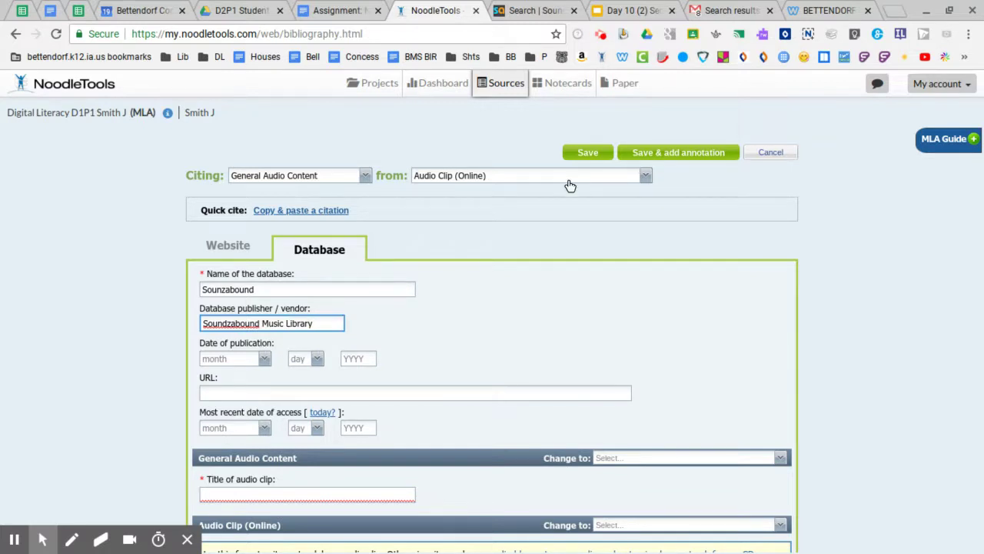
Check the copyright year on the Soundzabound page and set the citation's publication year to 2017.
left_click(532, 11)
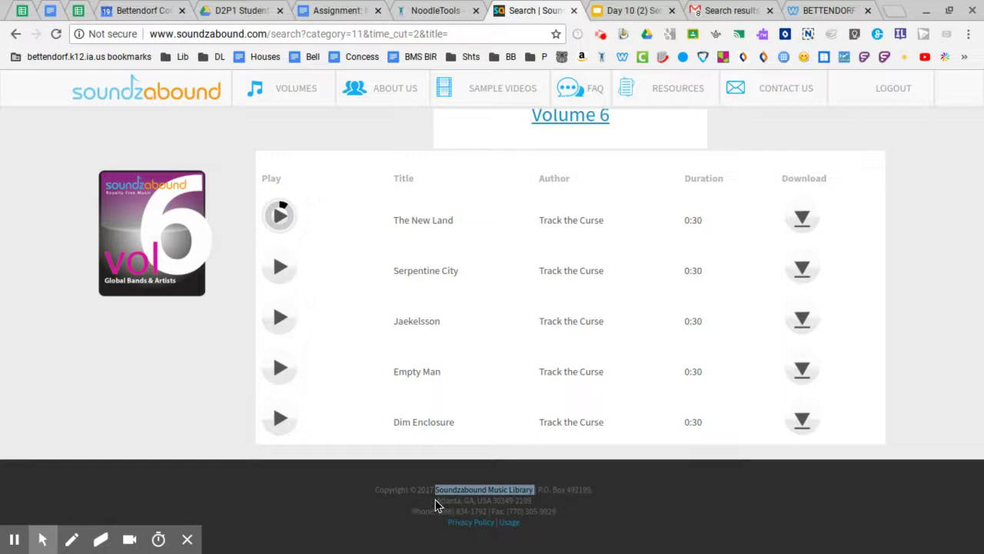
left_click(439, 11)
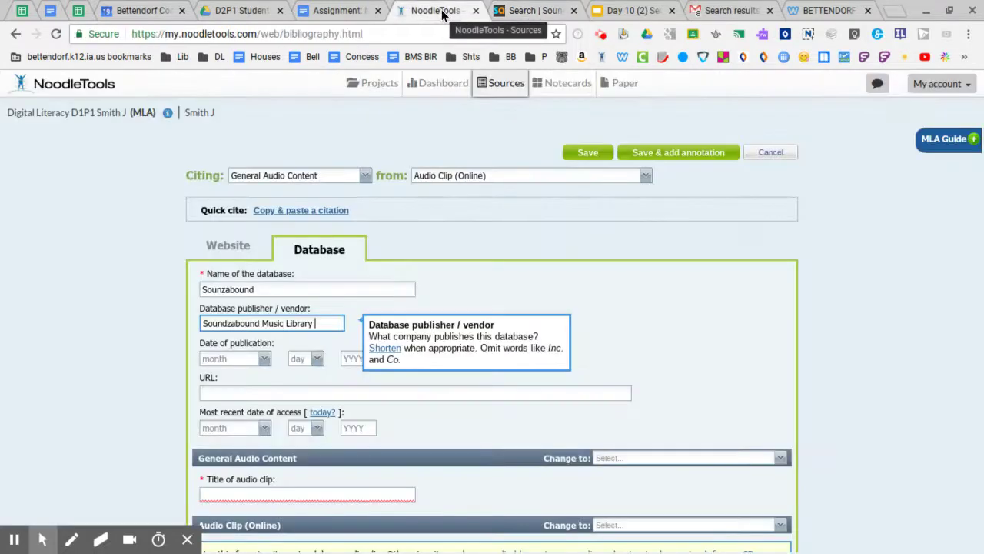
left_click(345, 374)
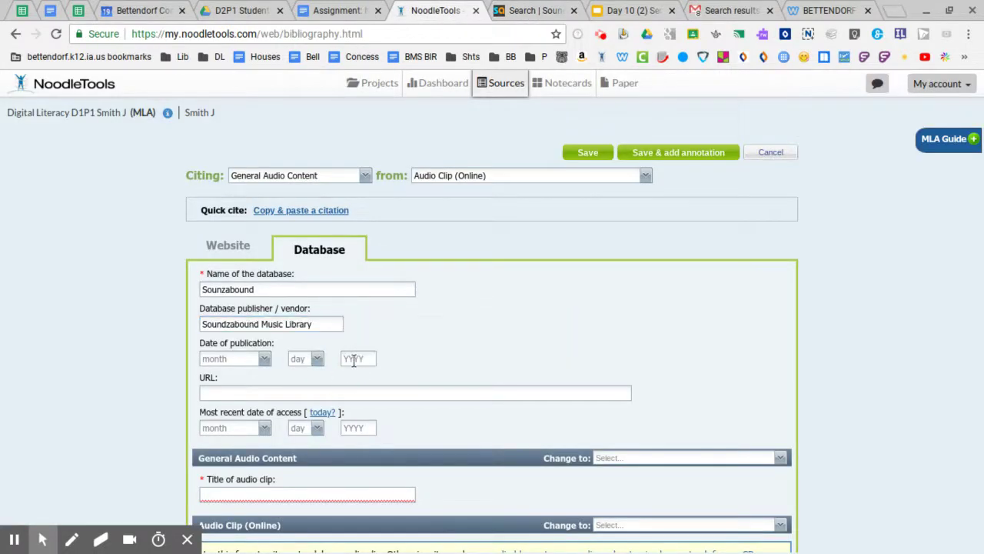
left_click(353, 359)
type("2017")
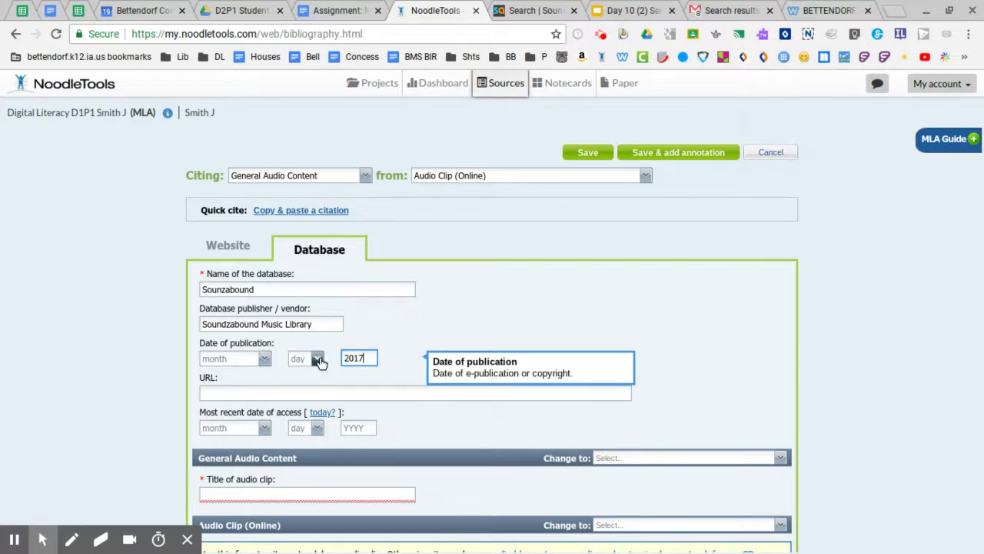
Copy the Soundzabound search page's web address into the citation's URL and set the most recent date of access to today.
left_click(535, 10)
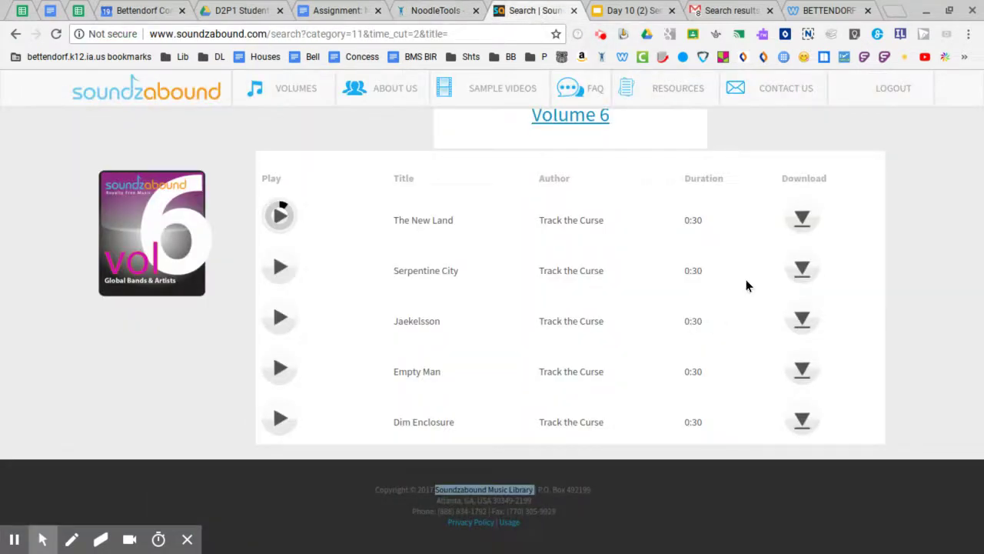
scroll(746, 286, "up", 1)
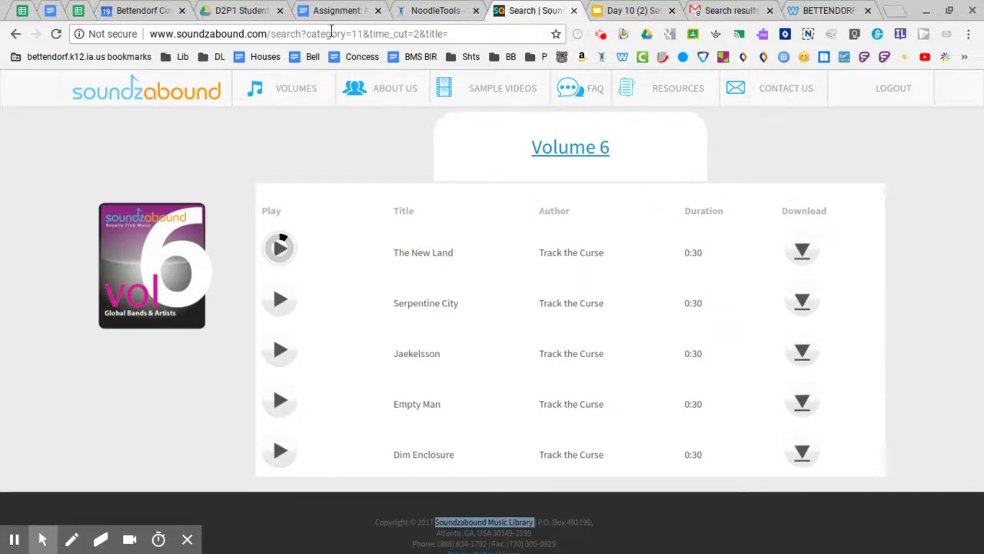
left_click(332, 34)
right_click(331, 34)
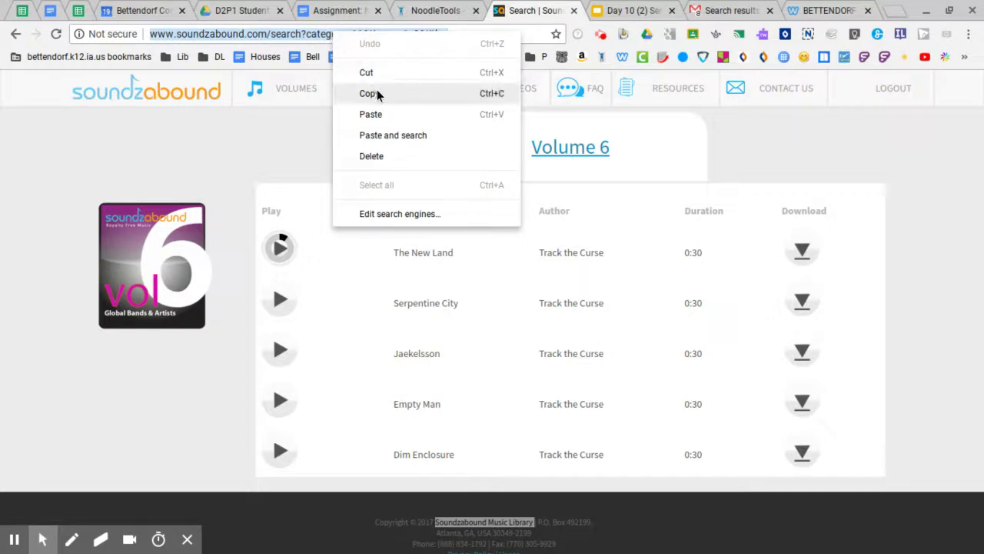
left_click(369, 93)
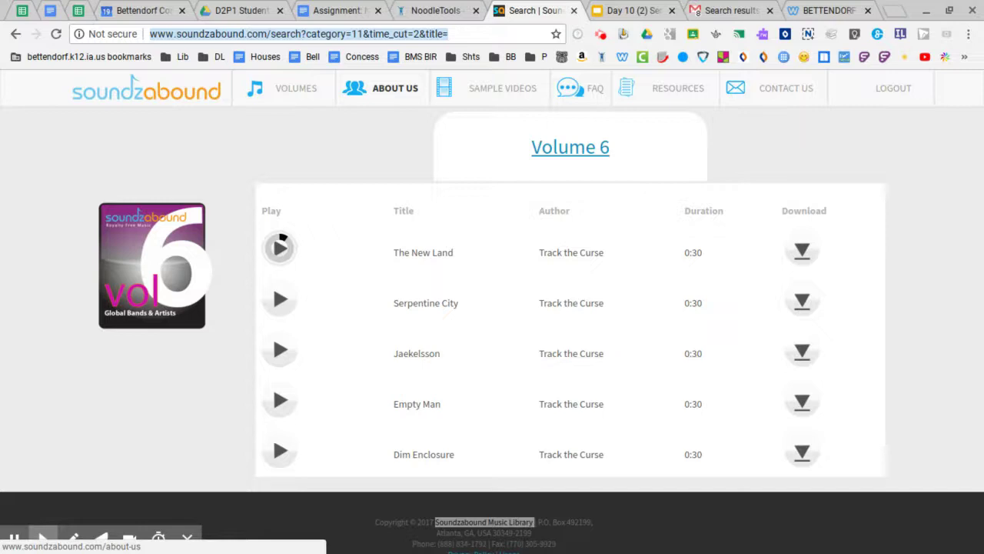
left_click(419, 11)
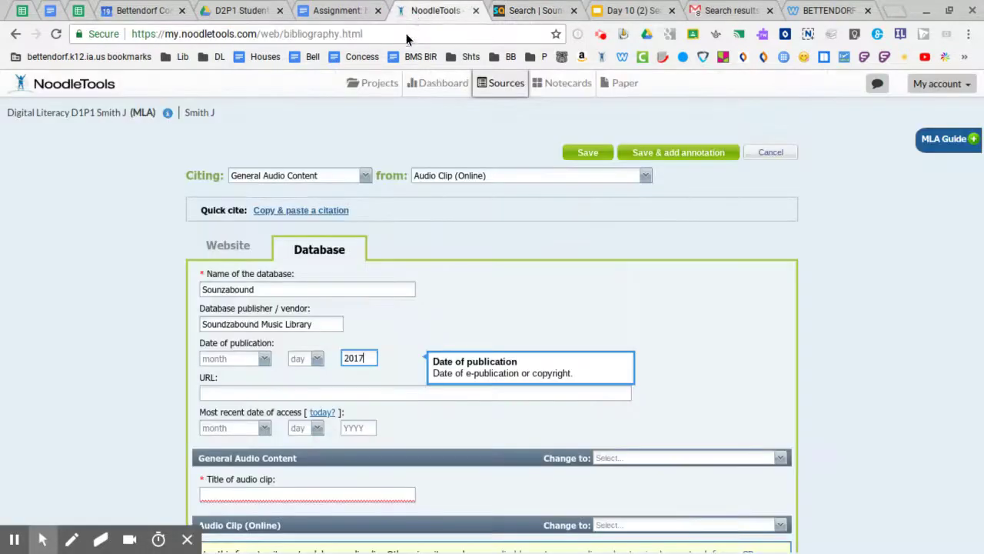
left_click(305, 393)
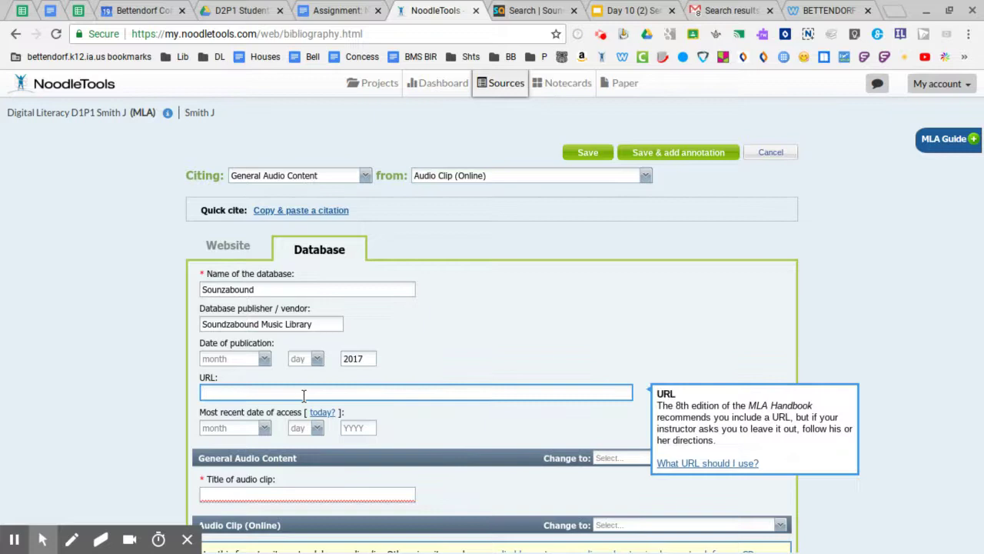
right_click(303, 395)
left_click(360, 213)
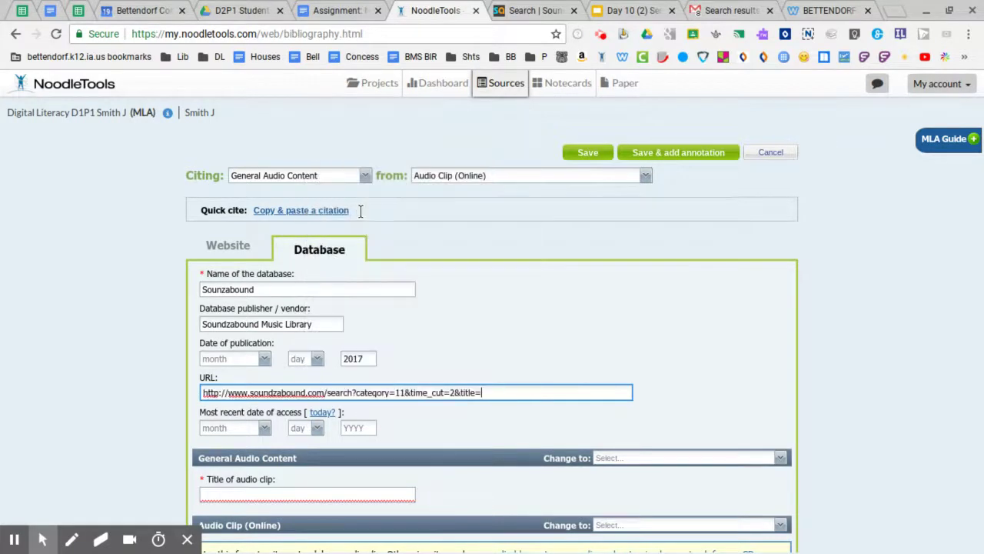
left_click(323, 413)
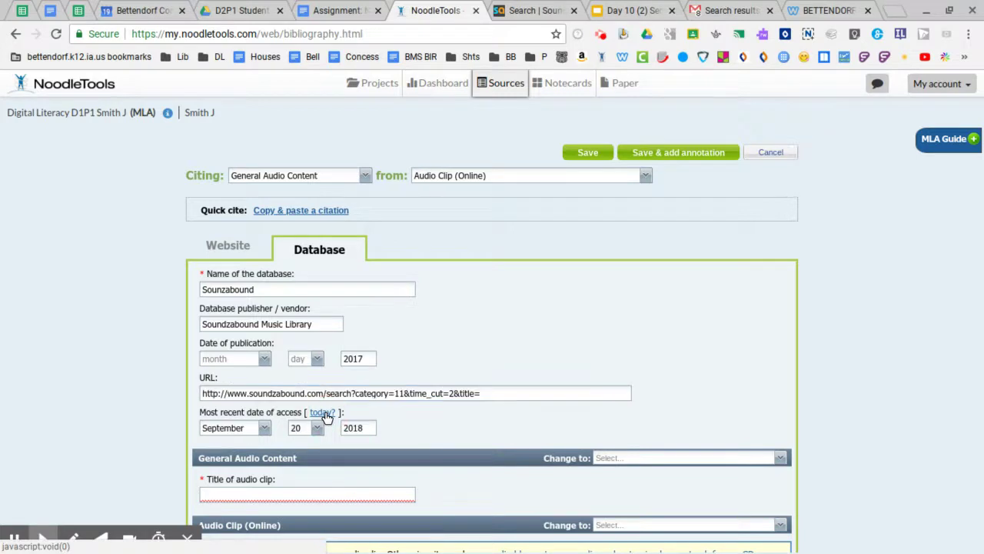
Check the first track's title on the Soundzabound page and enter "The New Land" as the title of the audio clip.
scroll(465, 372, "down", 2)
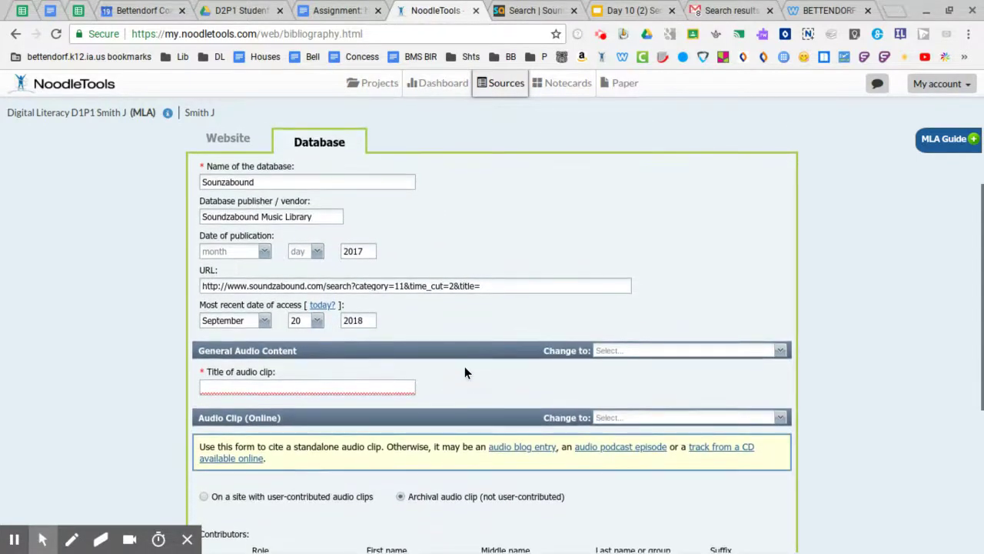
left_click(535, 11)
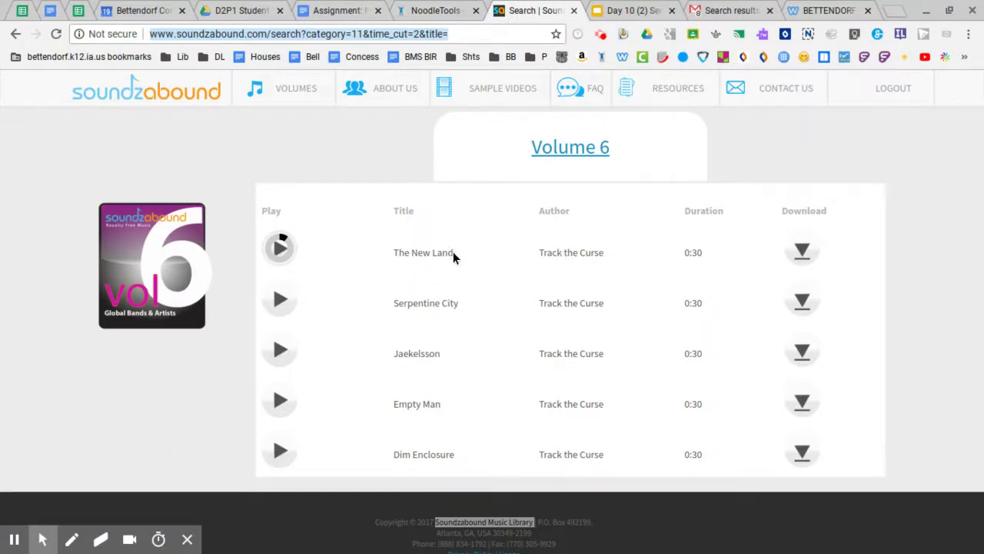
left_click(441, 11)
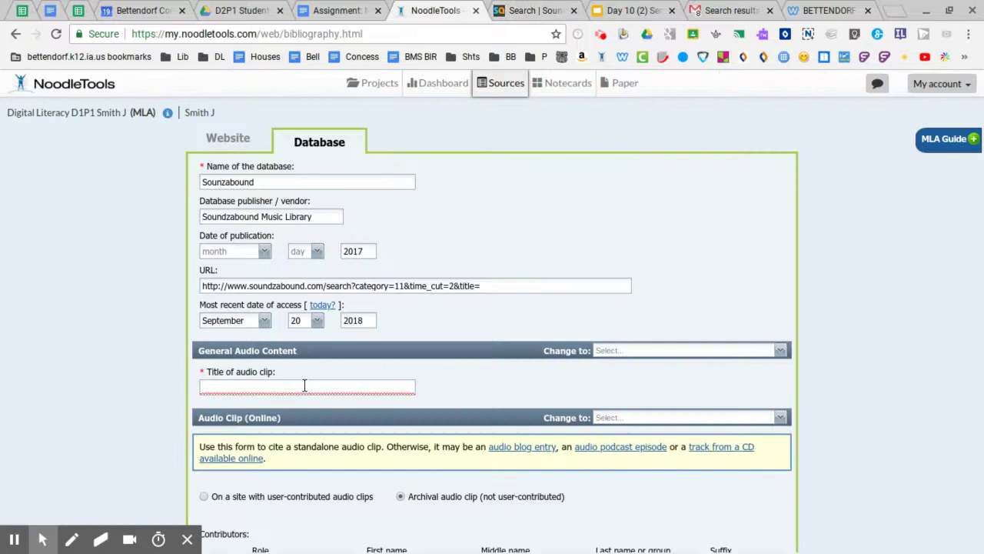
left_click(304, 385)
type("The Ne")
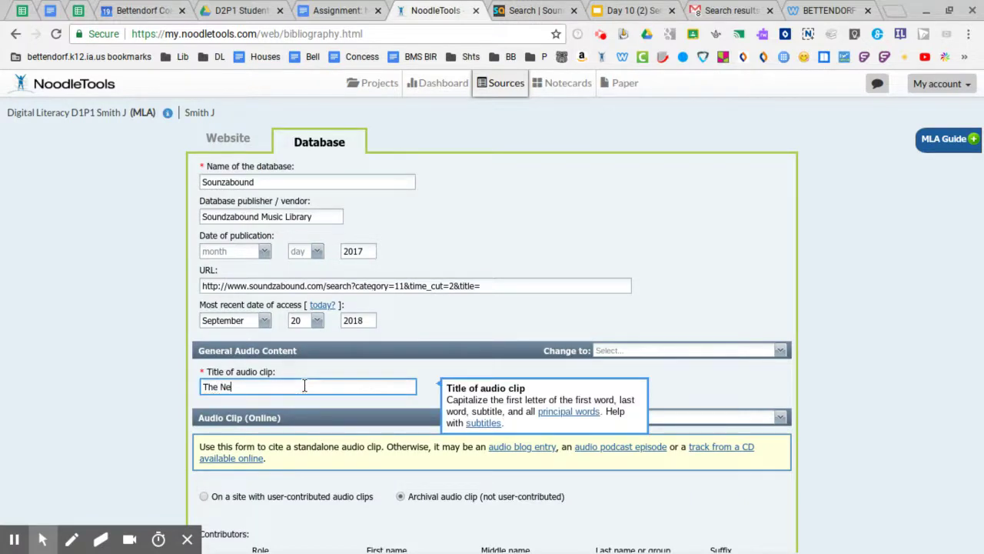
type("w Land")
left_click(613, 311)
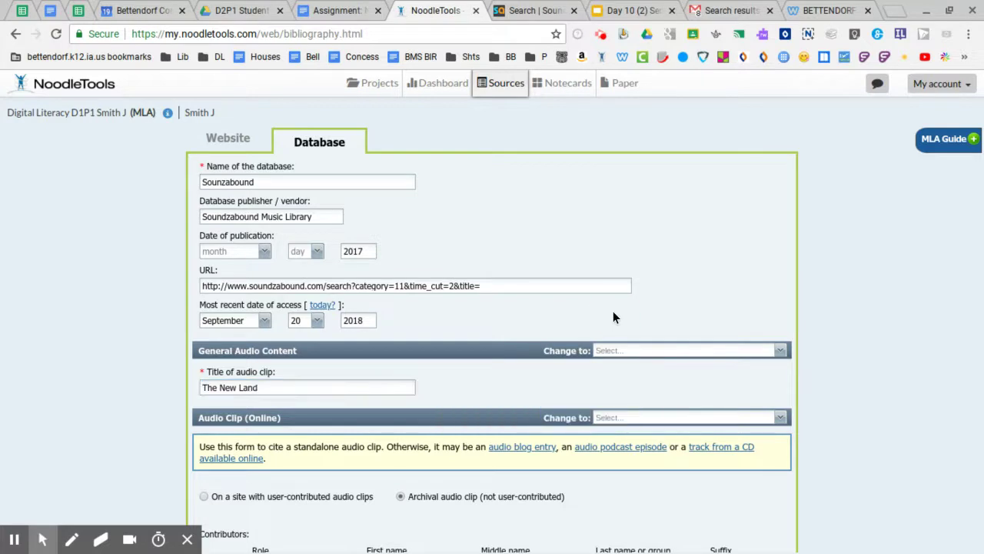
Review the completed audio clip form, leaving the contributors blank, and save the citation.
scroll(612, 311, "down", 2)
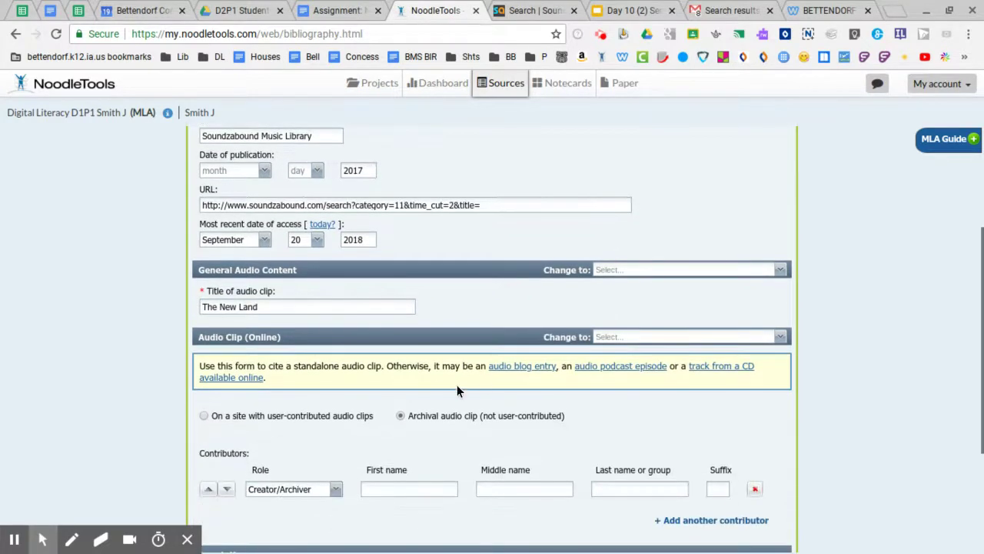
scroll(540, 333, "up", 1)
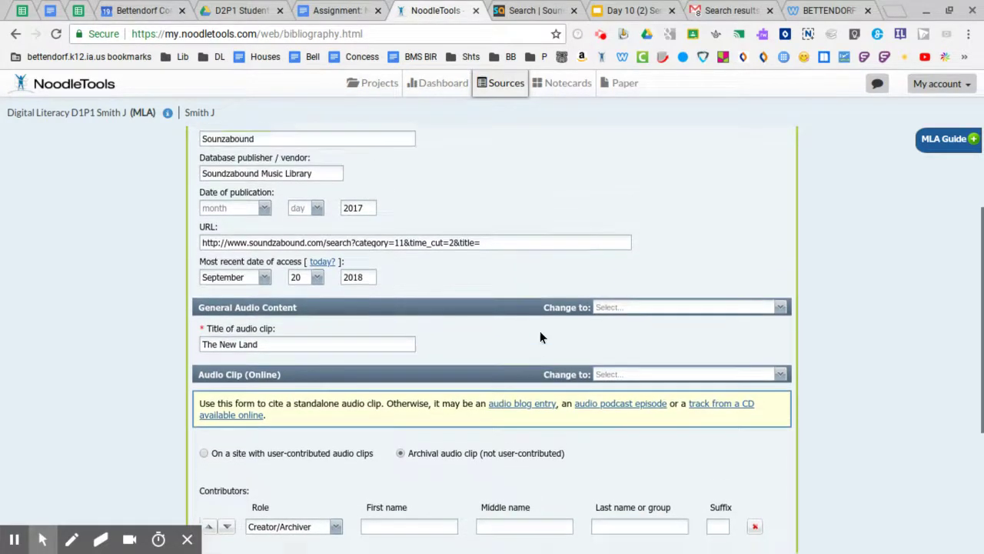
scroll(487, 359, "up", 1)
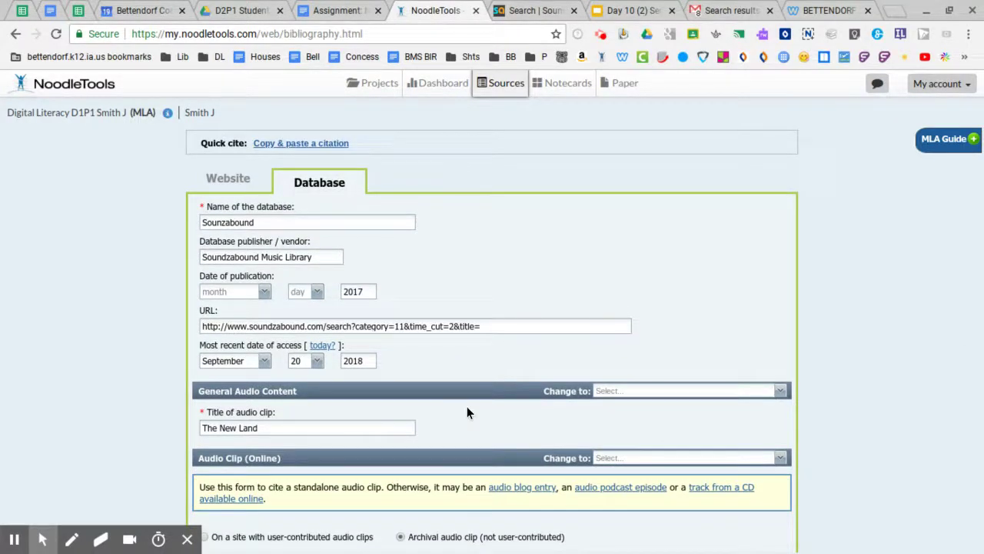
scroll(467, 413, "down", 4)
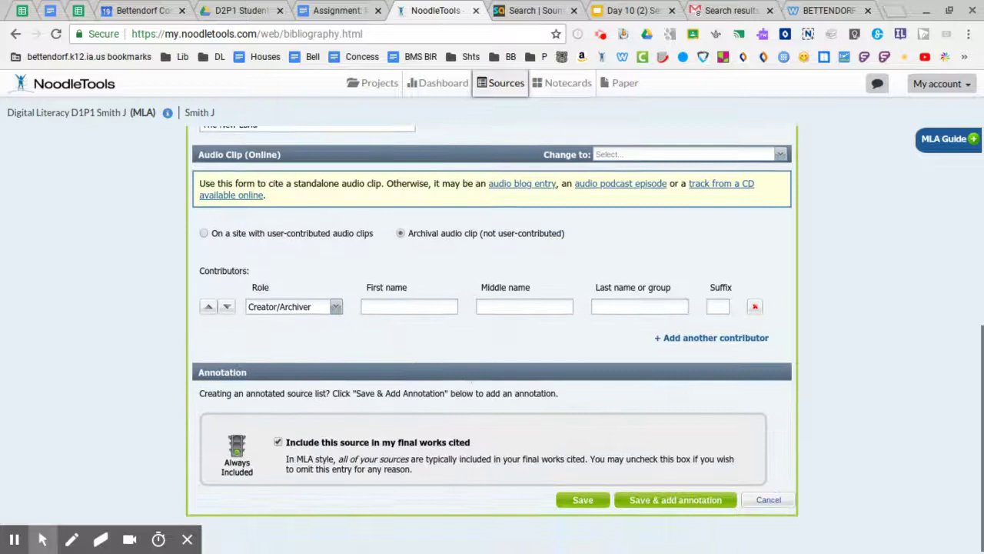
left_click(584, 501)
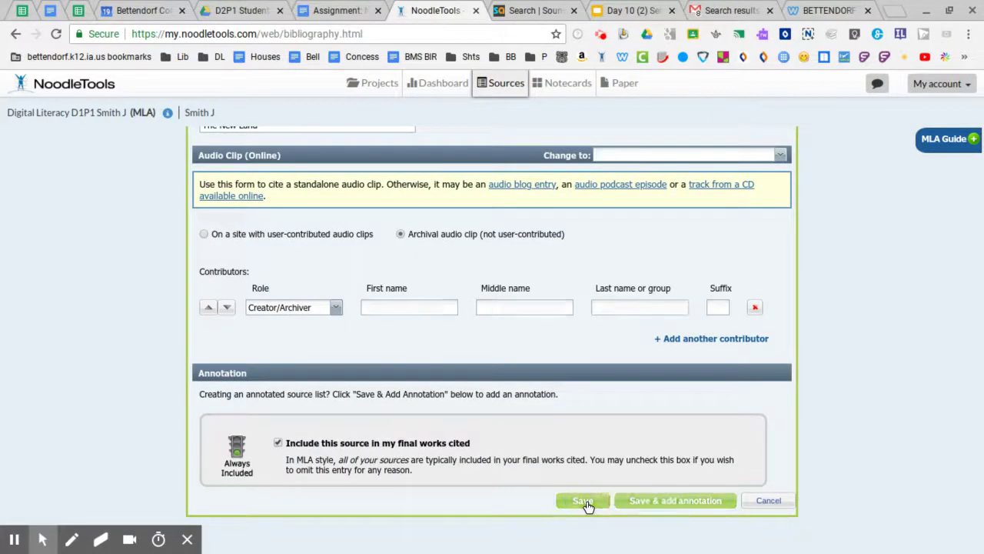